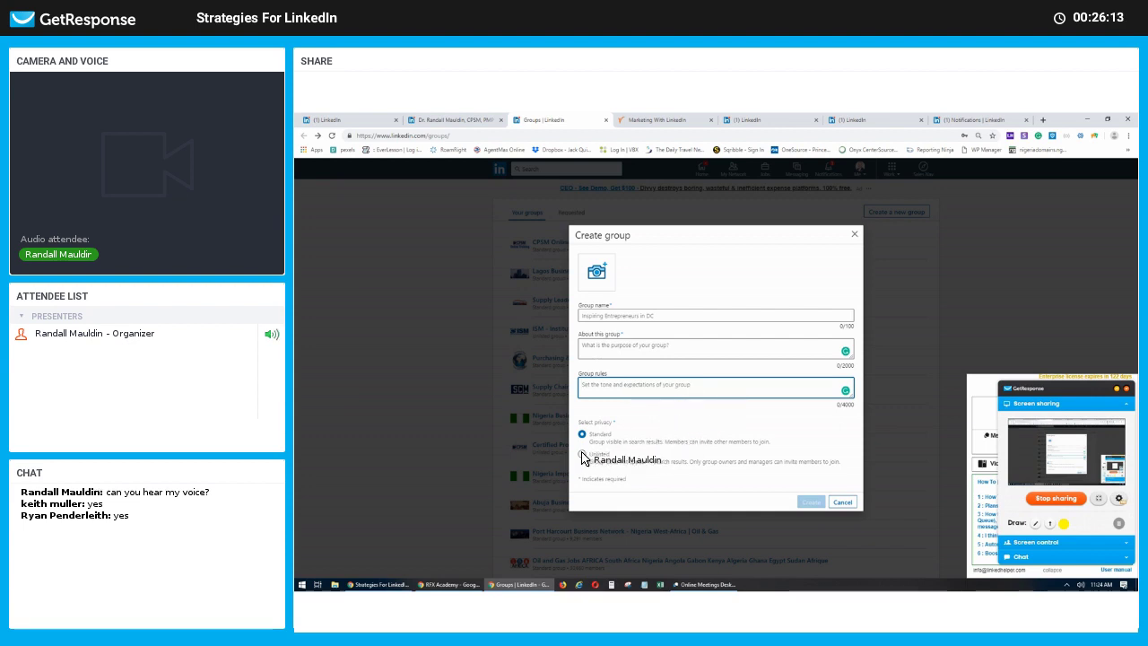
Step: Try the Unlisted and Standard privacy options in the new group form and discard the form
click(582, 455)
click(582, 434)
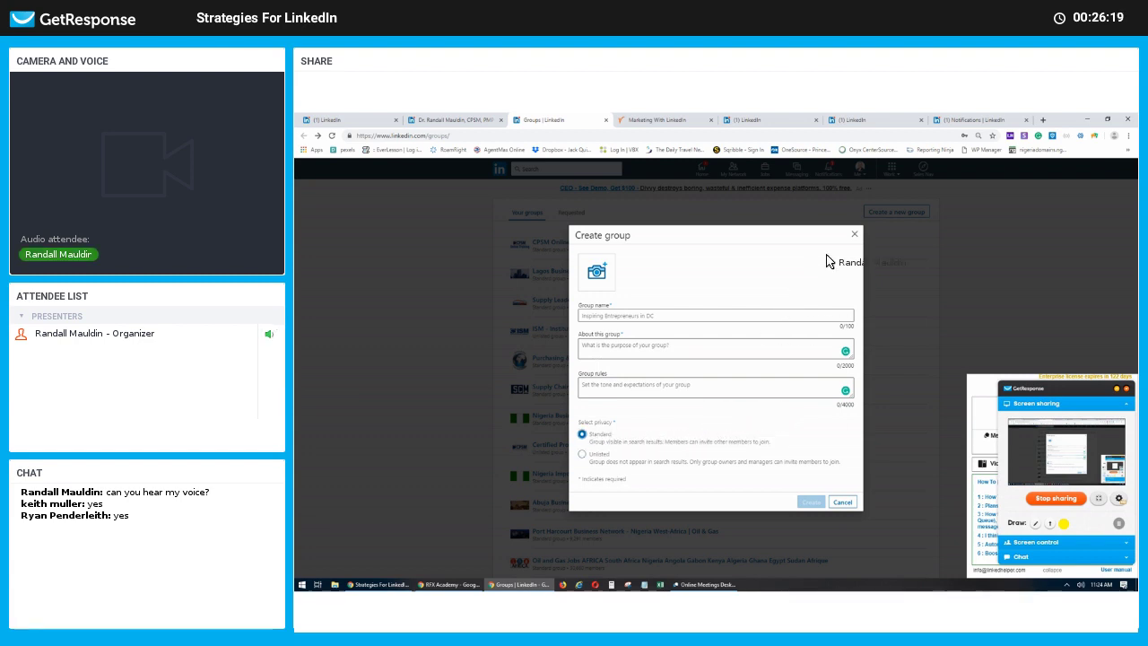
click(855, 235)
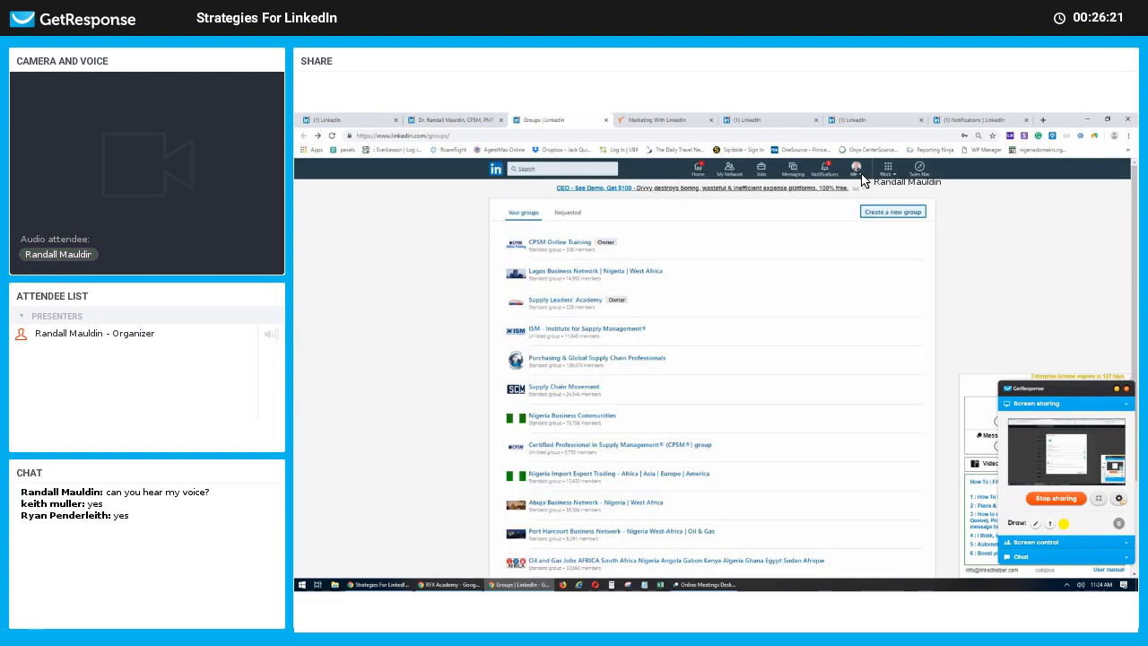
Step: Open the managed company page of RFX Academy in admin view
click(858, 173)
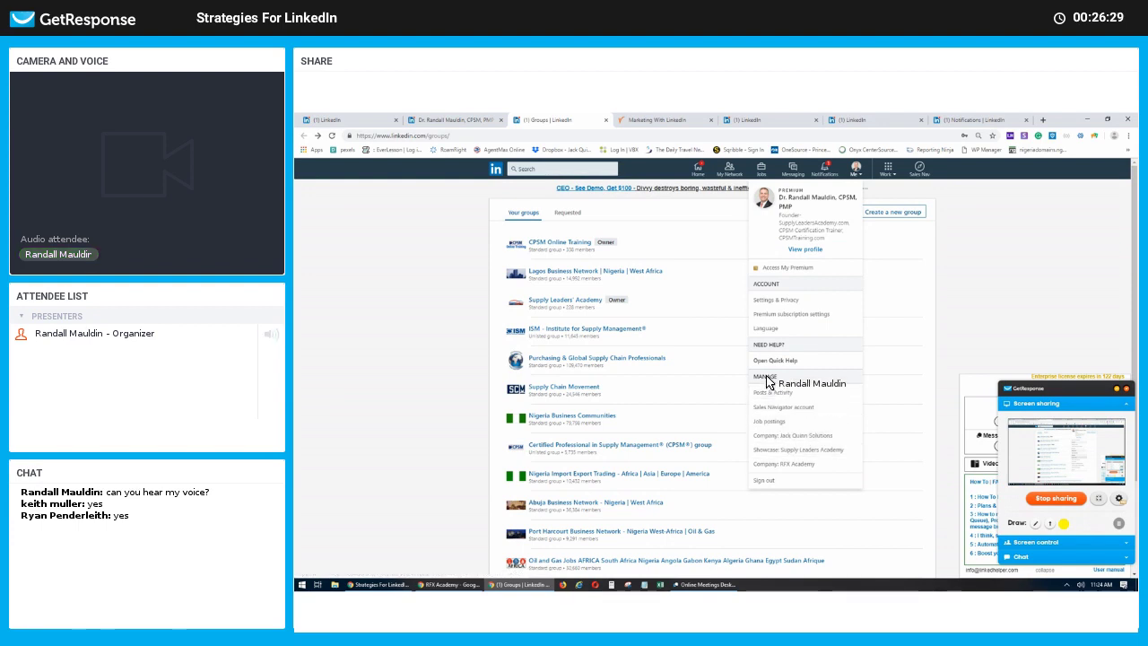
click(776, 465)
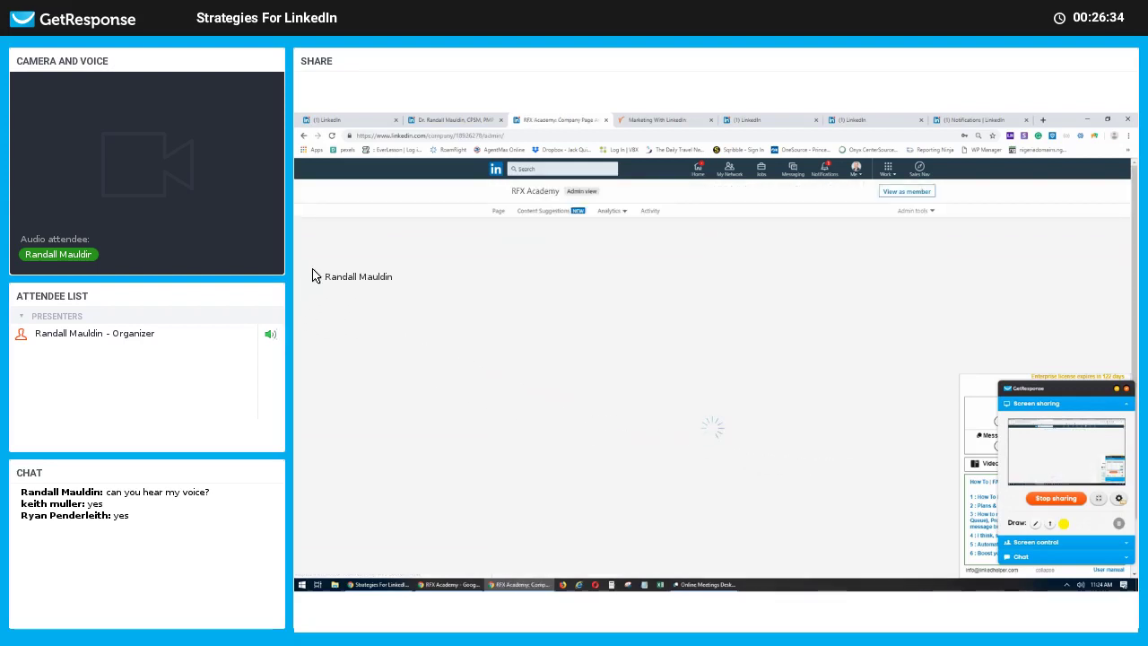
Step: Minimize the screen-sharing window, collapse the Linked Helper panel, and open the page for creating a new company page
click(889, 170)
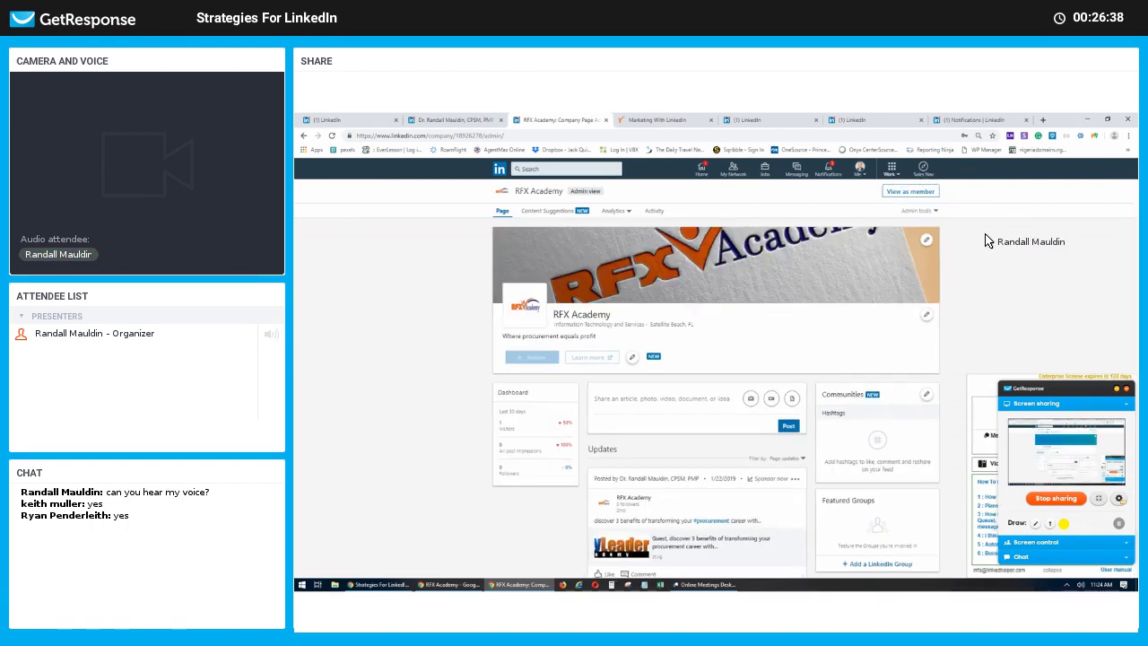
click(1115, 389)
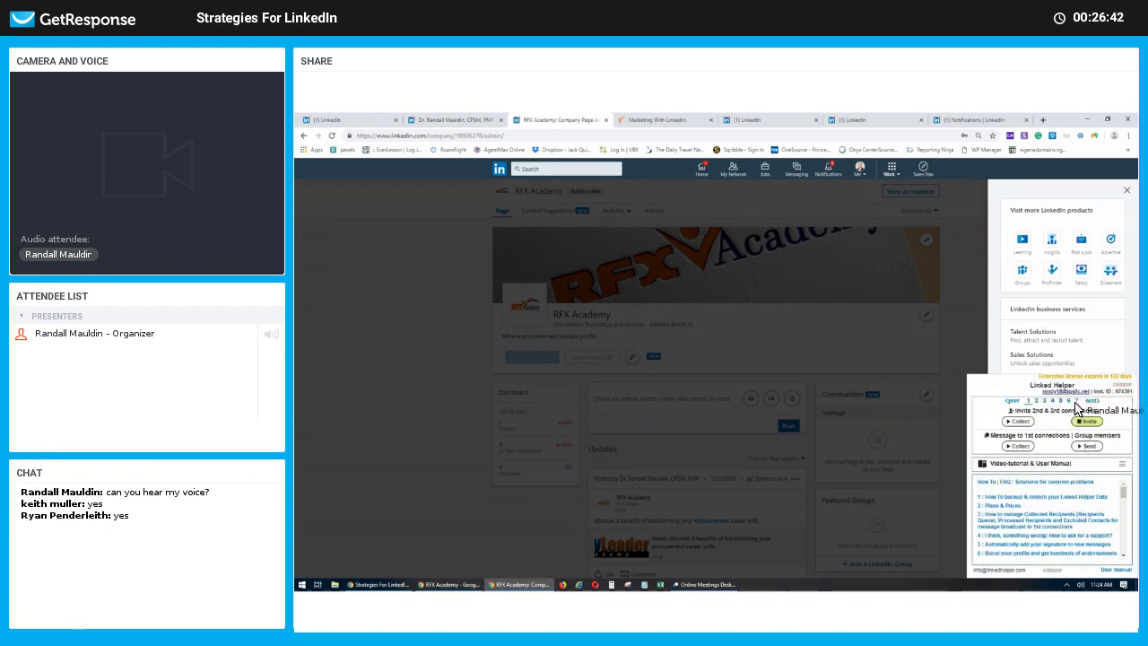
click(1053, 568)
click(951, 198)
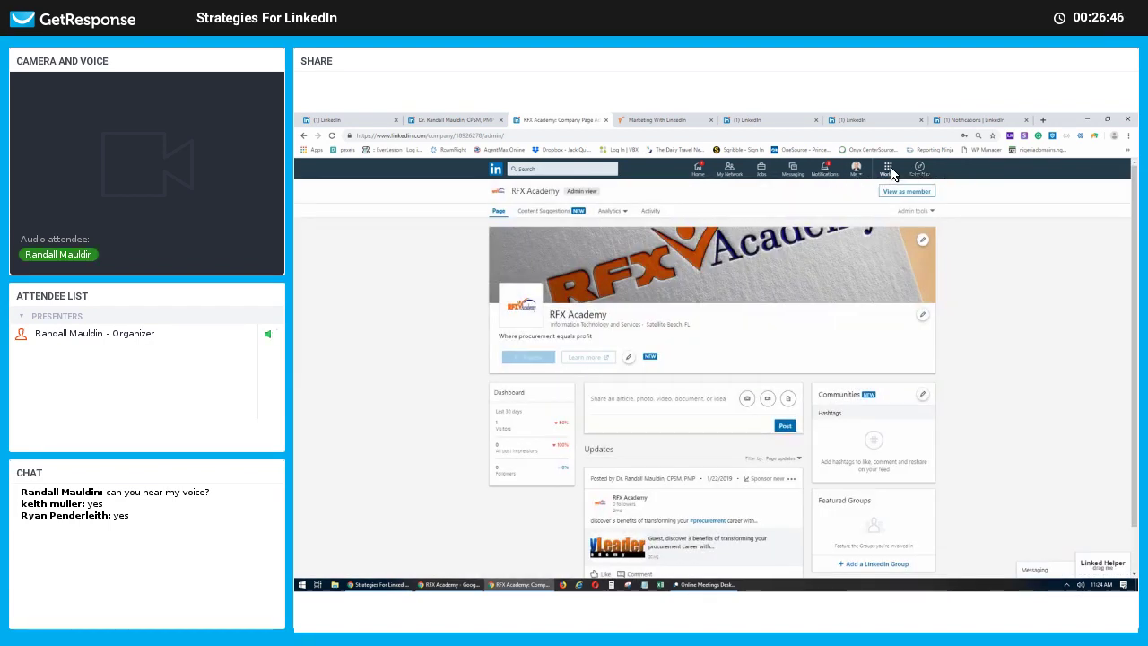
click(892, 171)
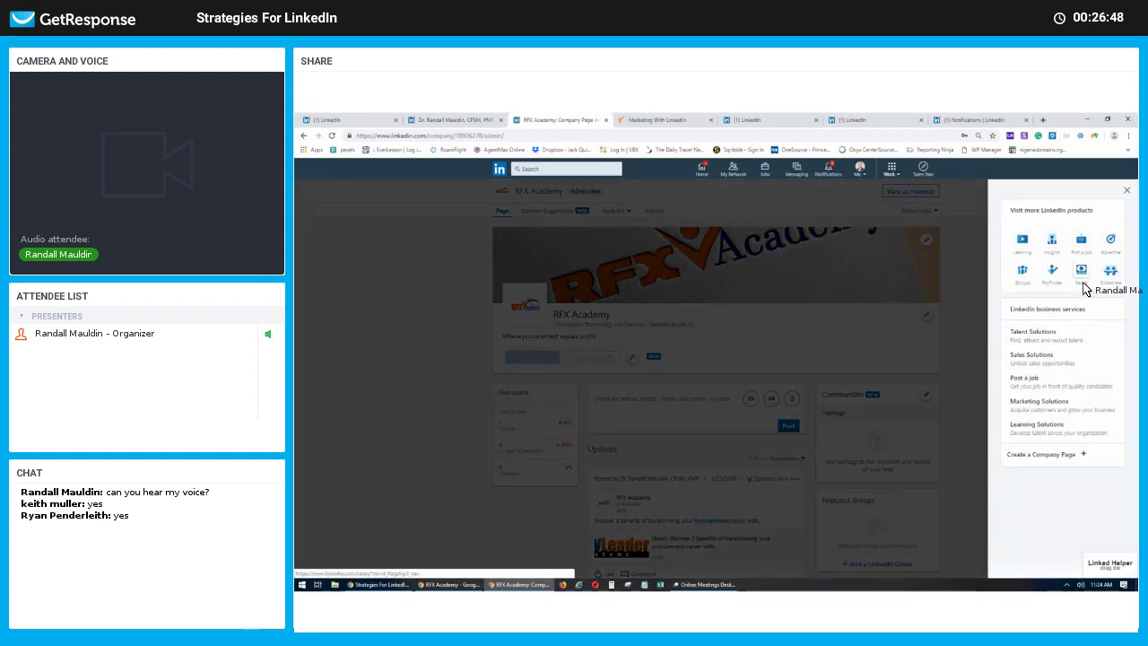
click(1053, 456)
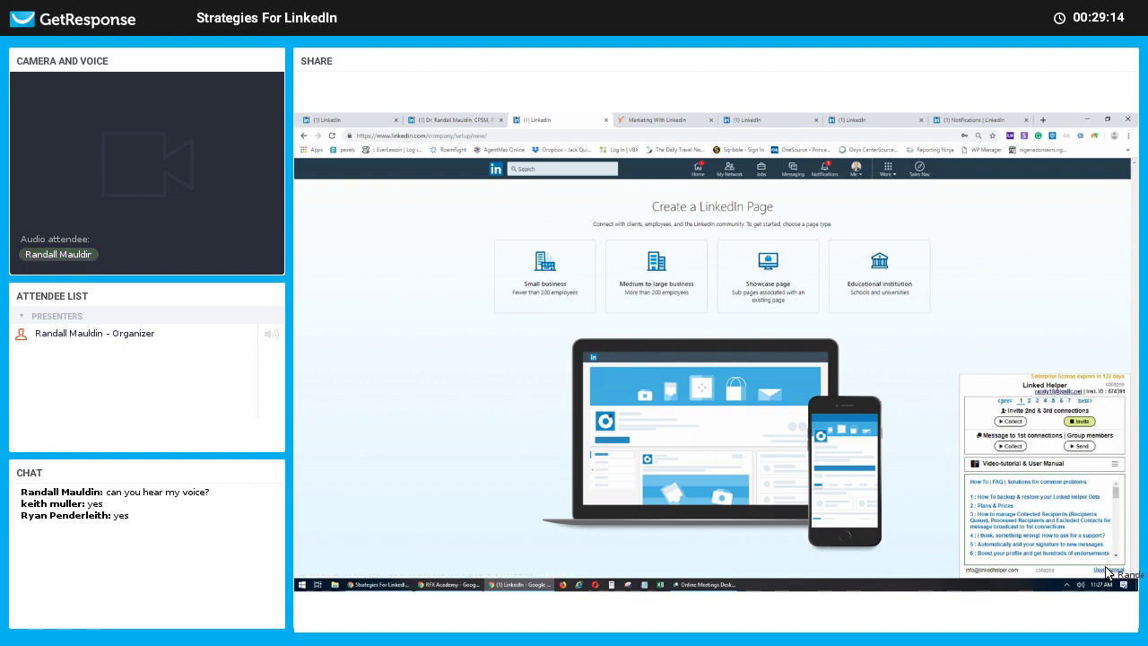
Step: Open Linked Helper's Medium help site and bring up the article on sending InMails to 2nd & 3rd connections
click(1040, 498)
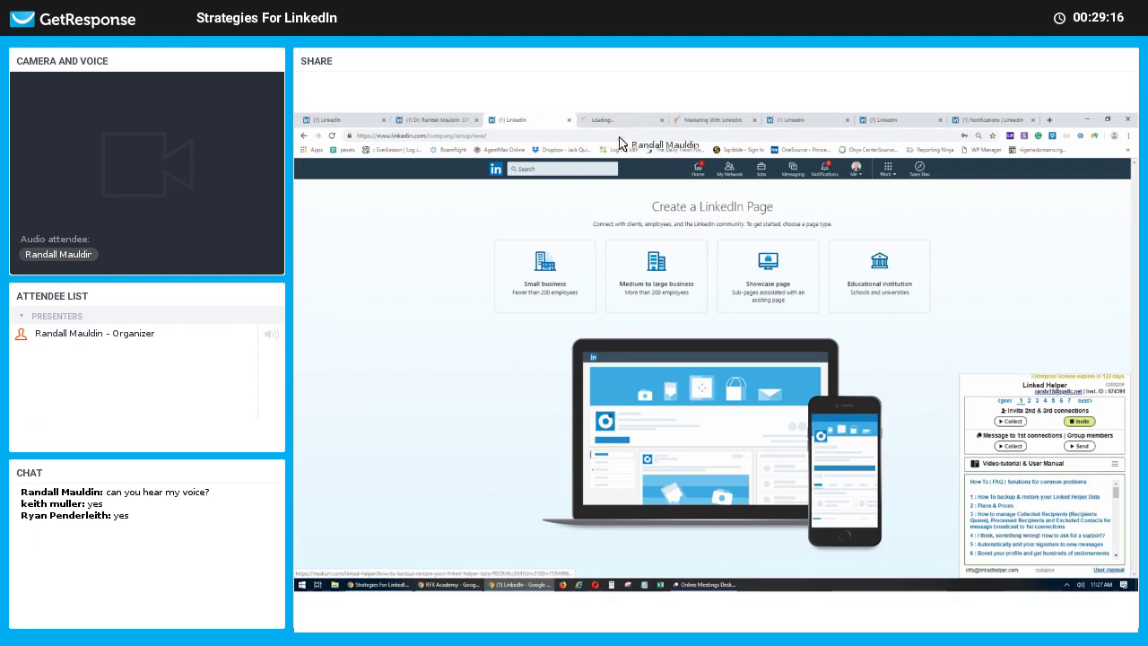
click(618, 121)
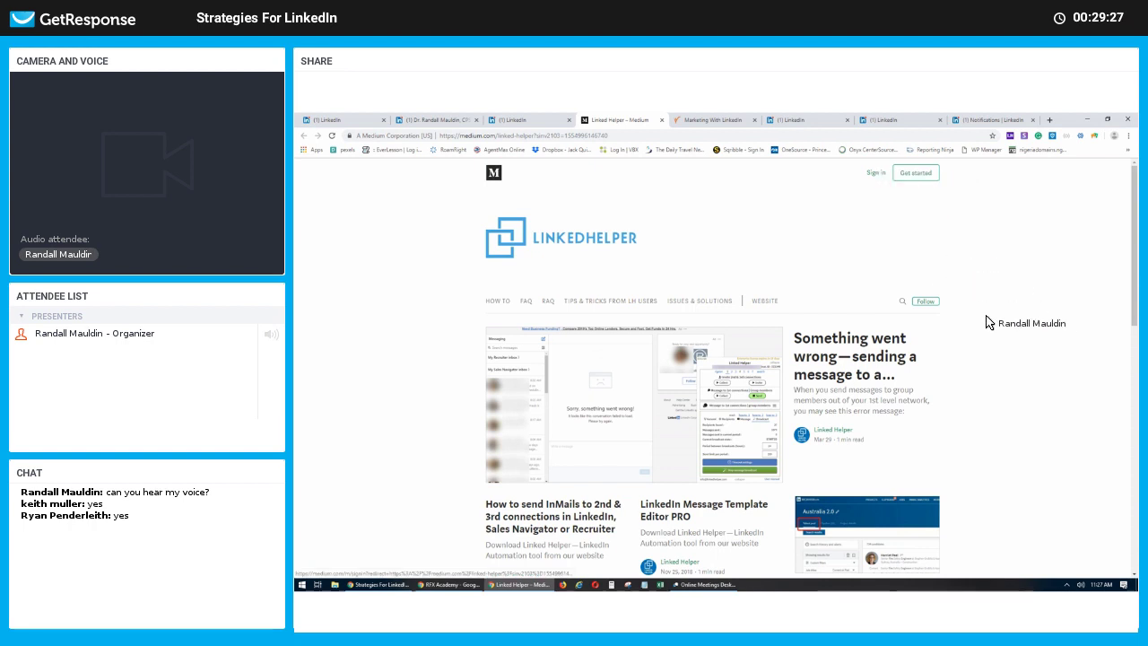
scroll(1004, 338, down, 3)
scroll(565, 507, down, 1)
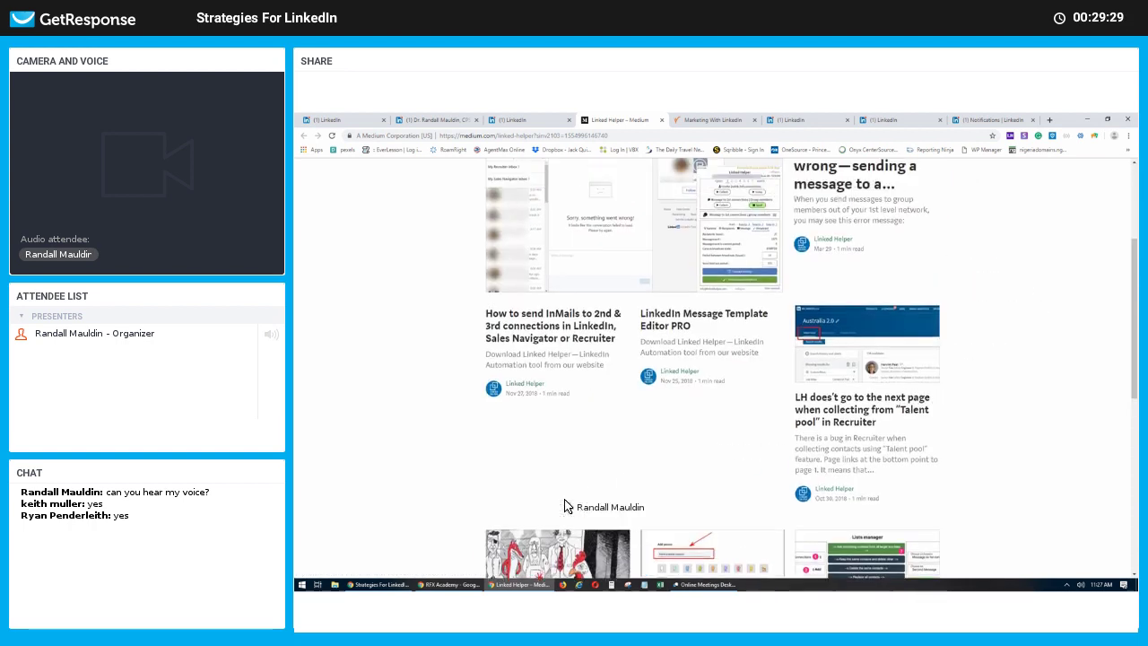
scroll(538, 410, up, 3)
scroll(538, 380, down, 3)
click(537, 380)
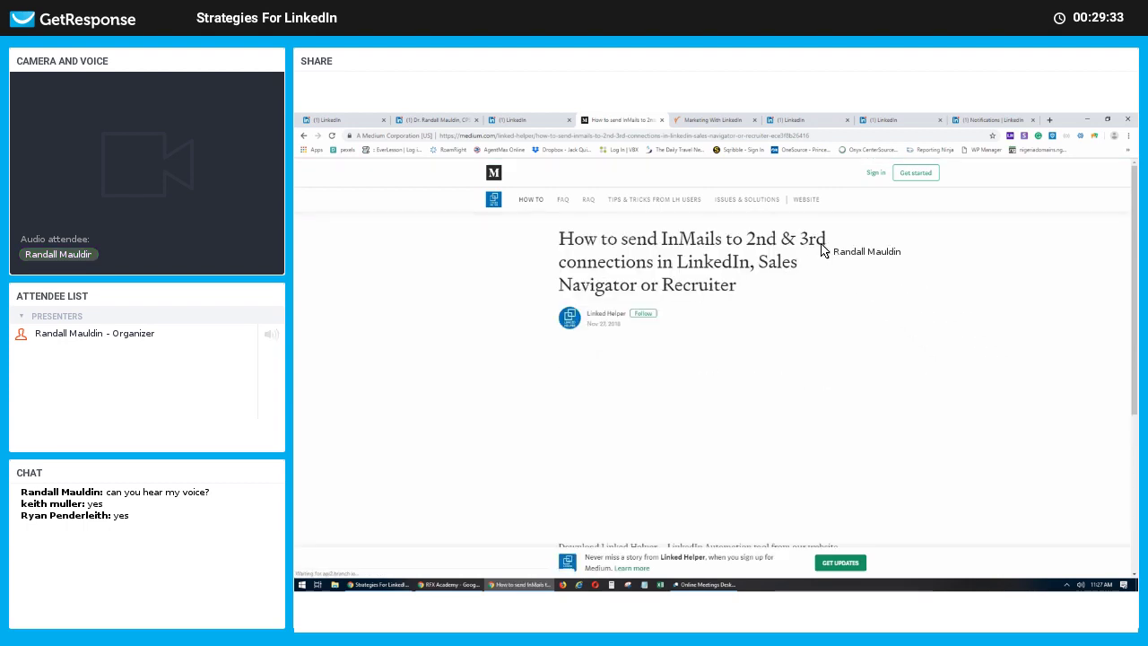
Step: Open the Linked Helper website from the article and highlight its web address
click(805, 200)
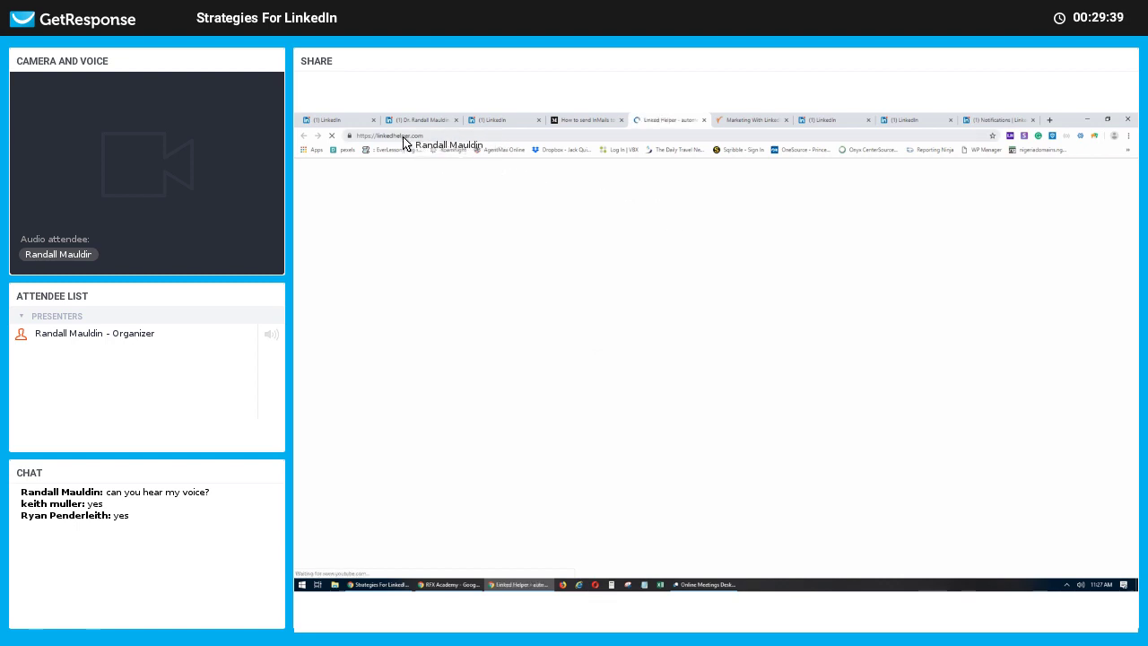
click(366, 136)
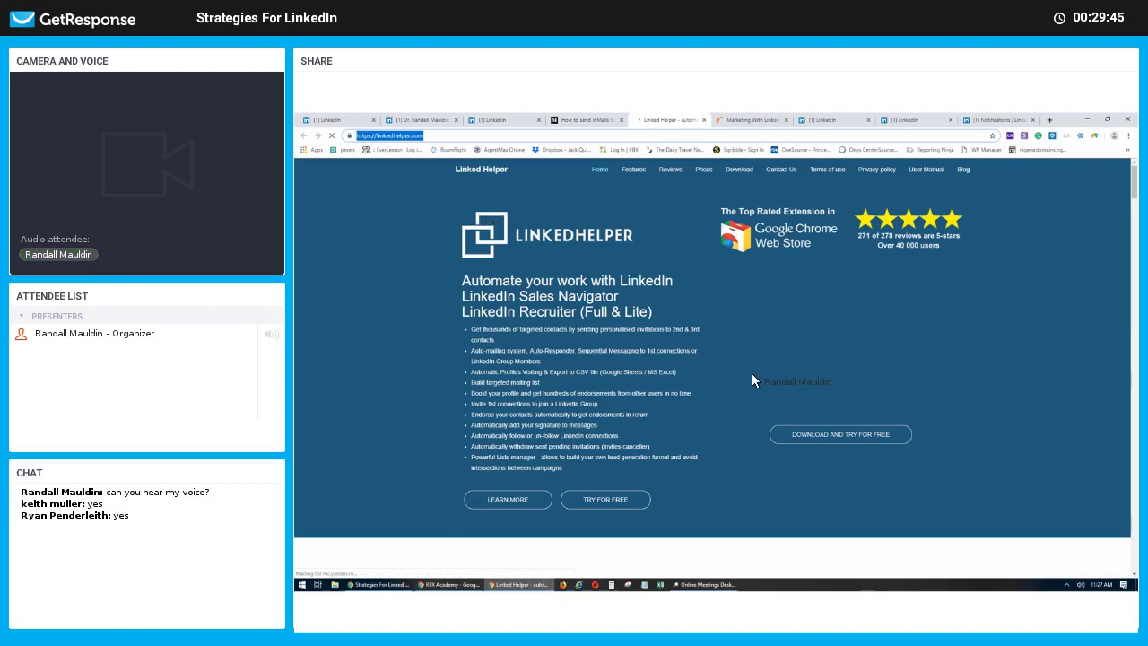
Step: Return to the LinkedIn profile page and expand the Linked Helper panel
click(484, 119)
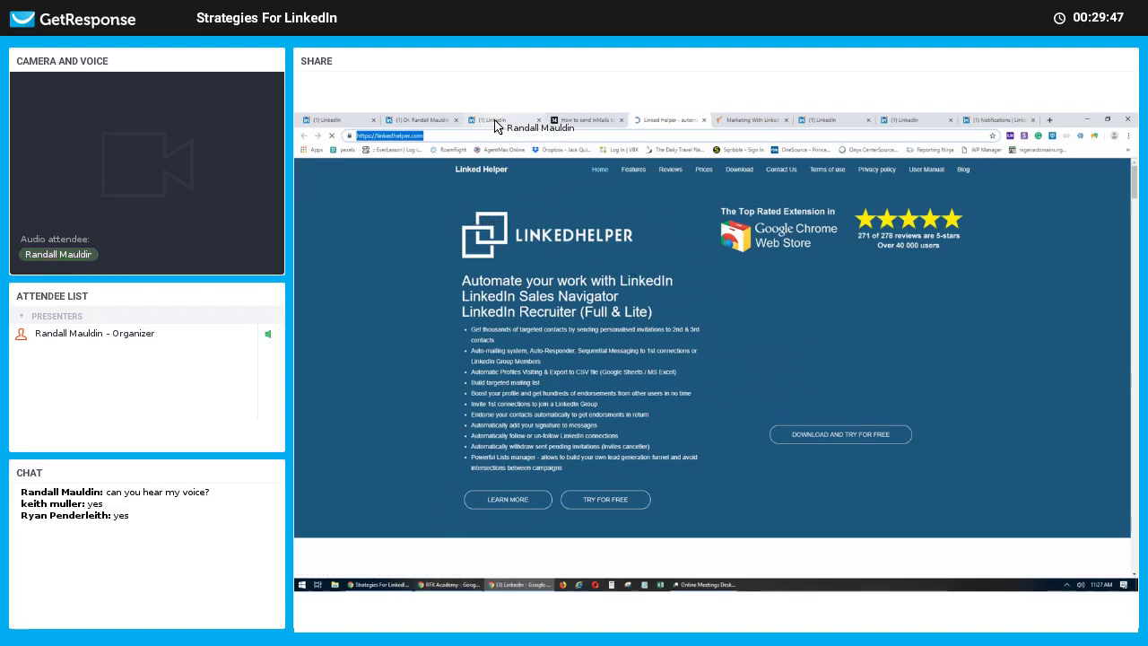
click(420, 122)
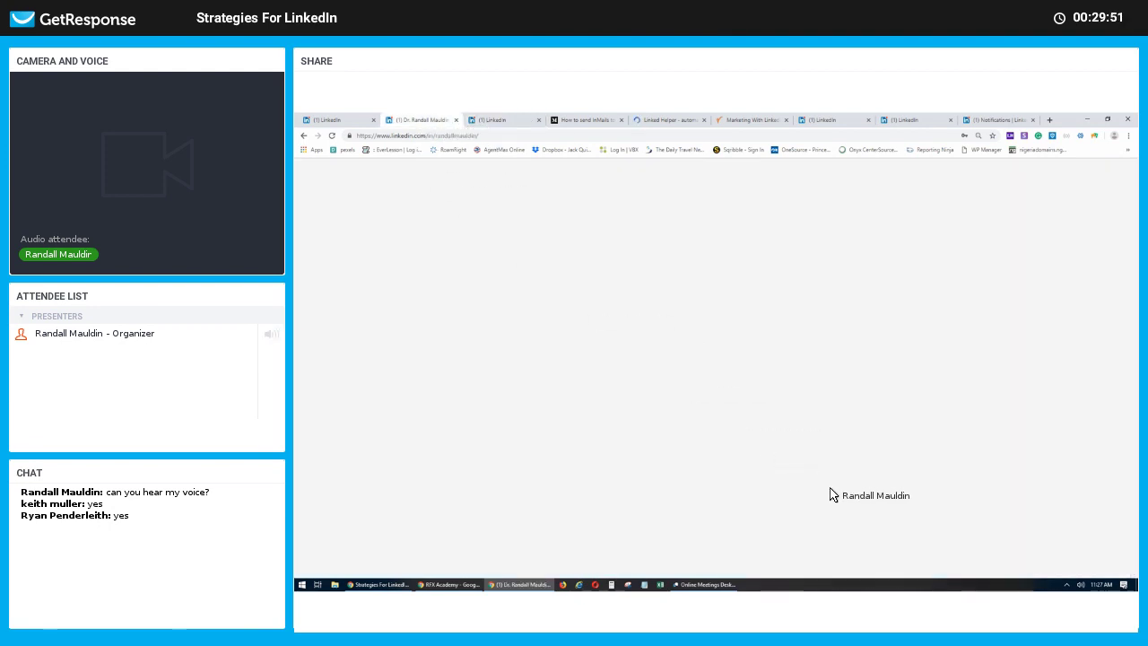
click(892, 169)
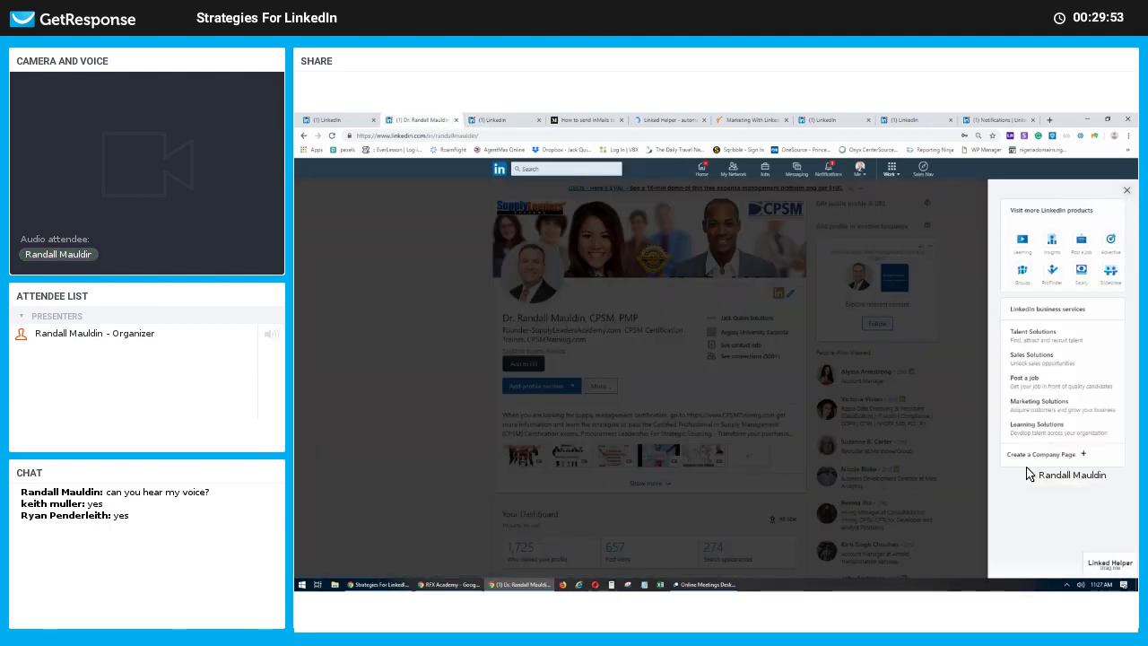
click(1111, 563)
click(1105, 565)
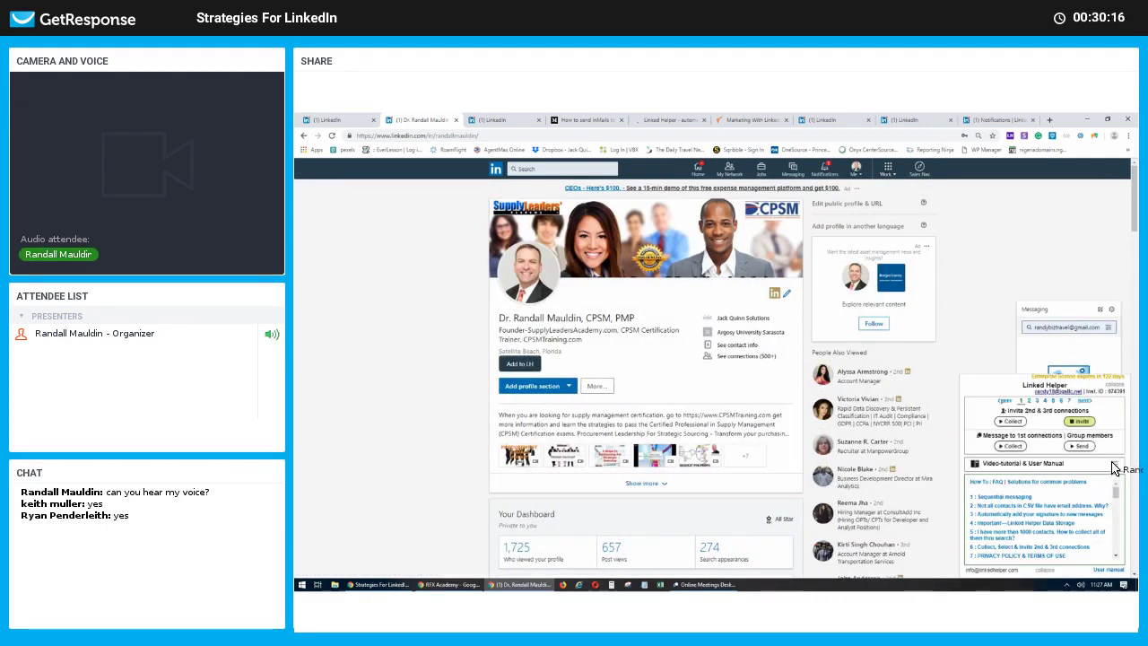
Step: Switch Linked Helper to the Collect, Select & Invite 2nd & 3rd contacts module and dismiss its tip
click(1114, 461)
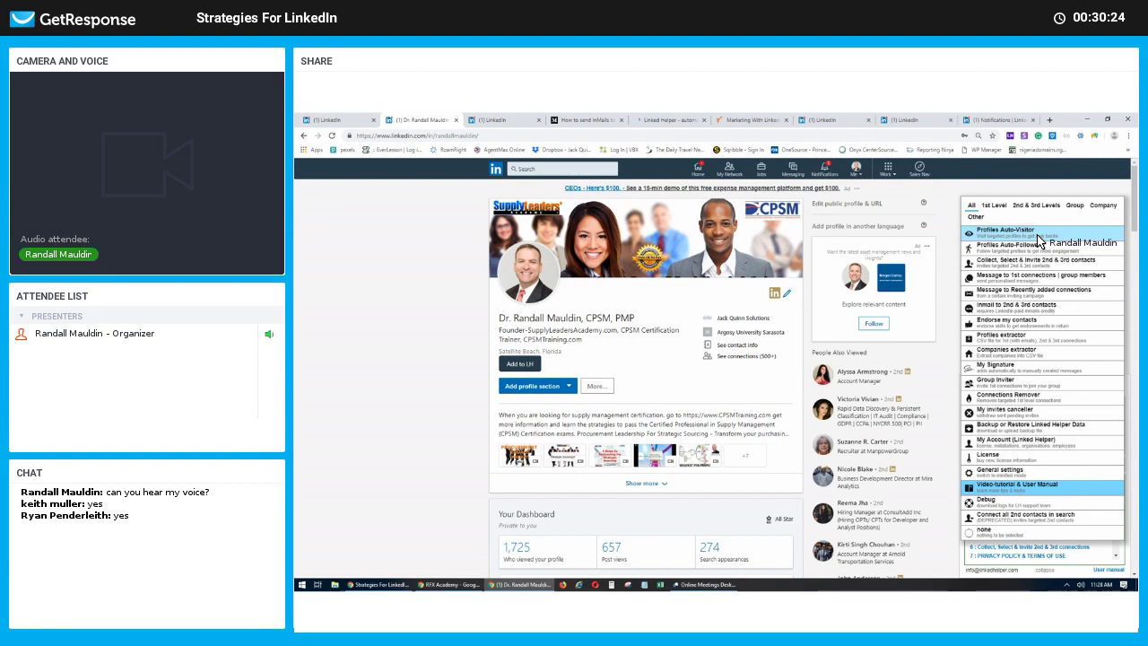
click(1038, 262)
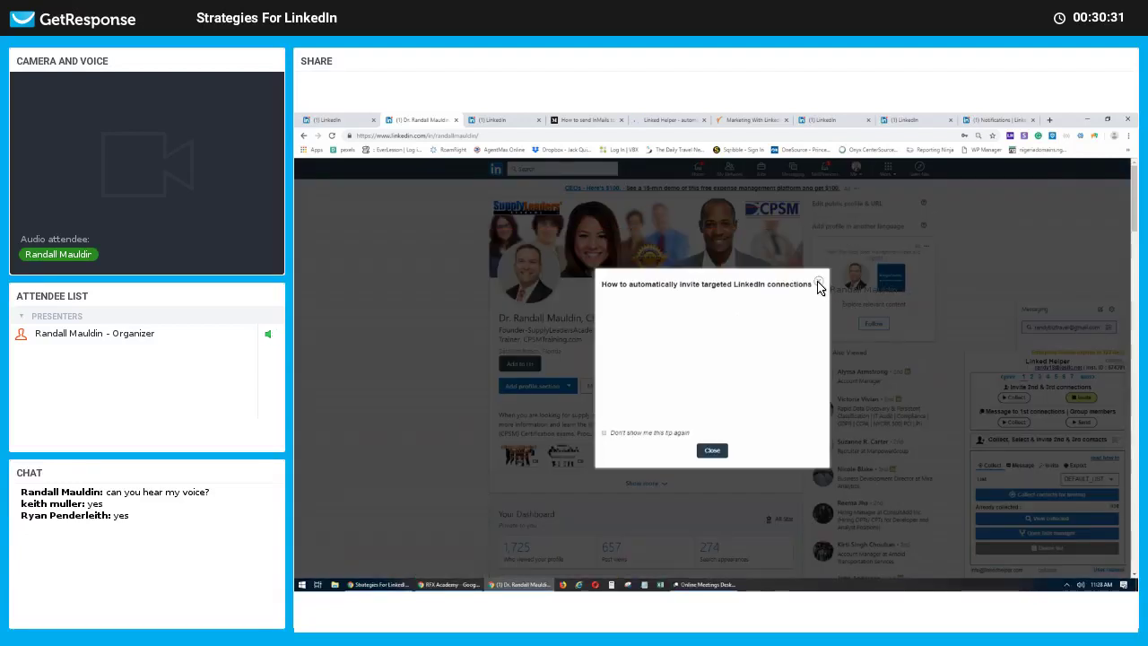
click(818, 283)
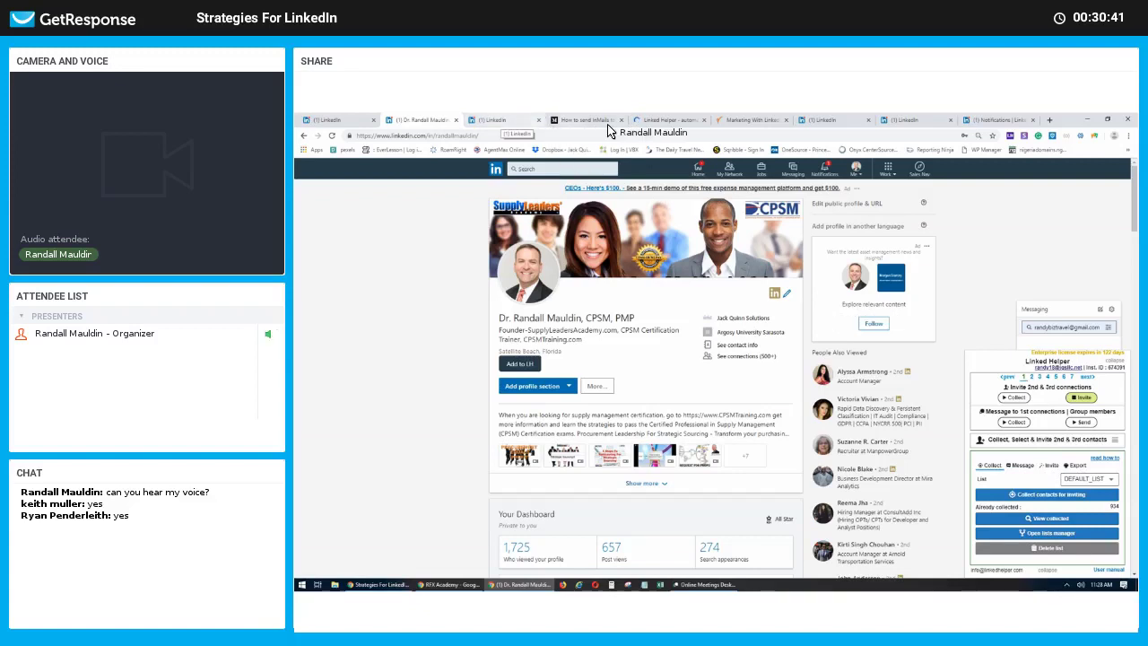
Step: Glance at the Linked Helper website, return to the profile page, and show the invitation message template
click(665, 119)
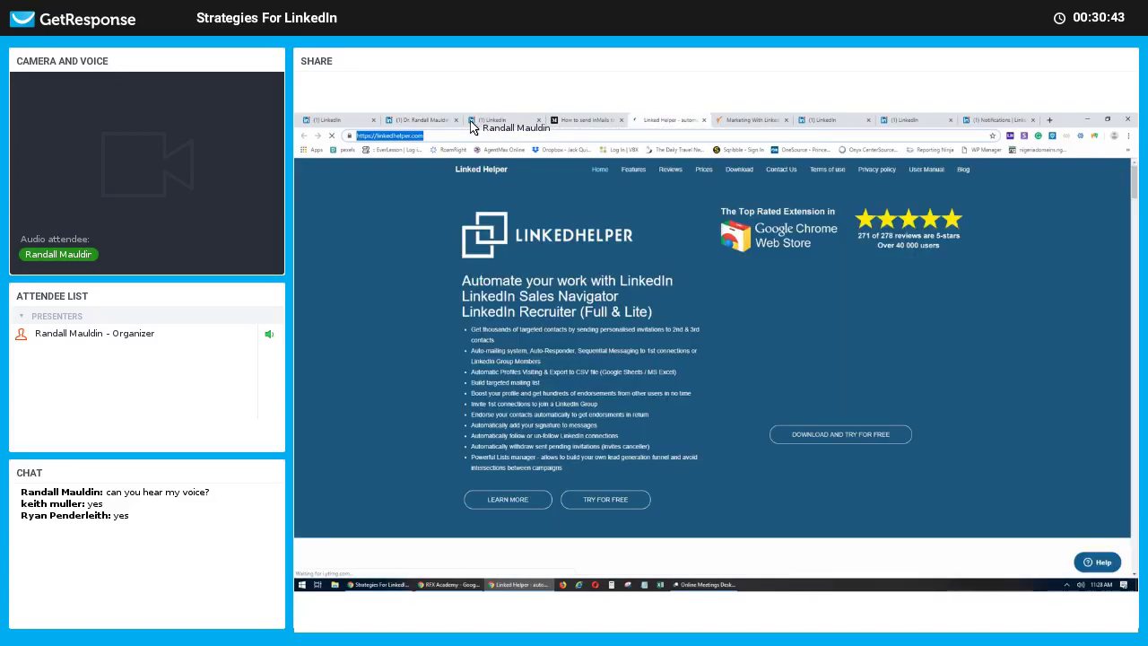
click(423, 120)
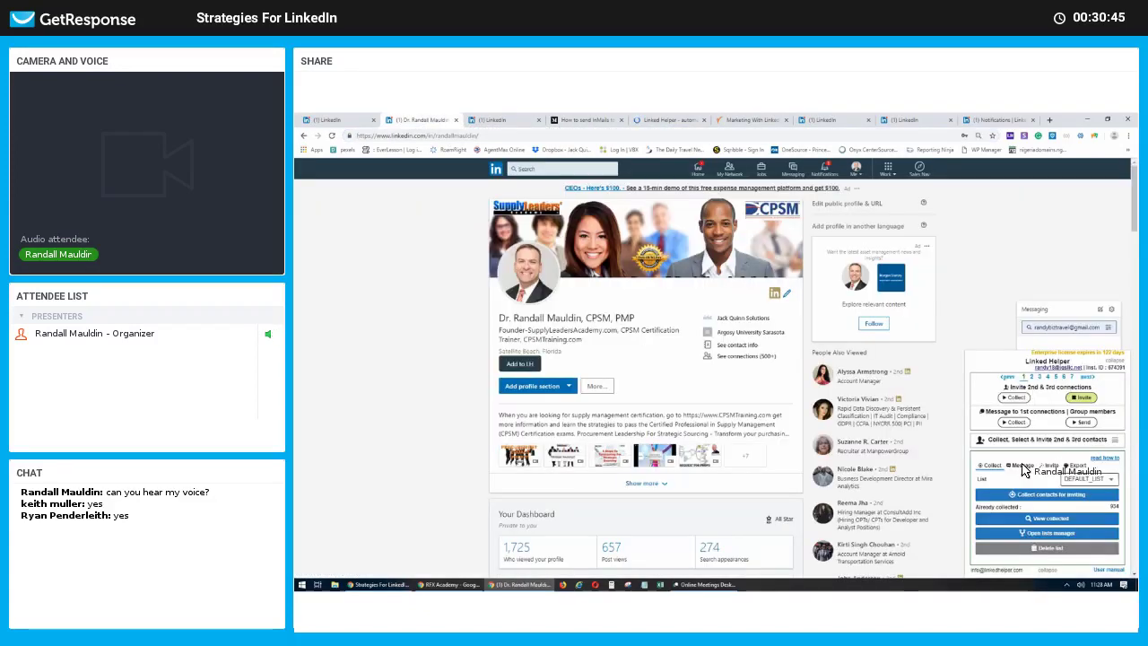
click(1022, 465)
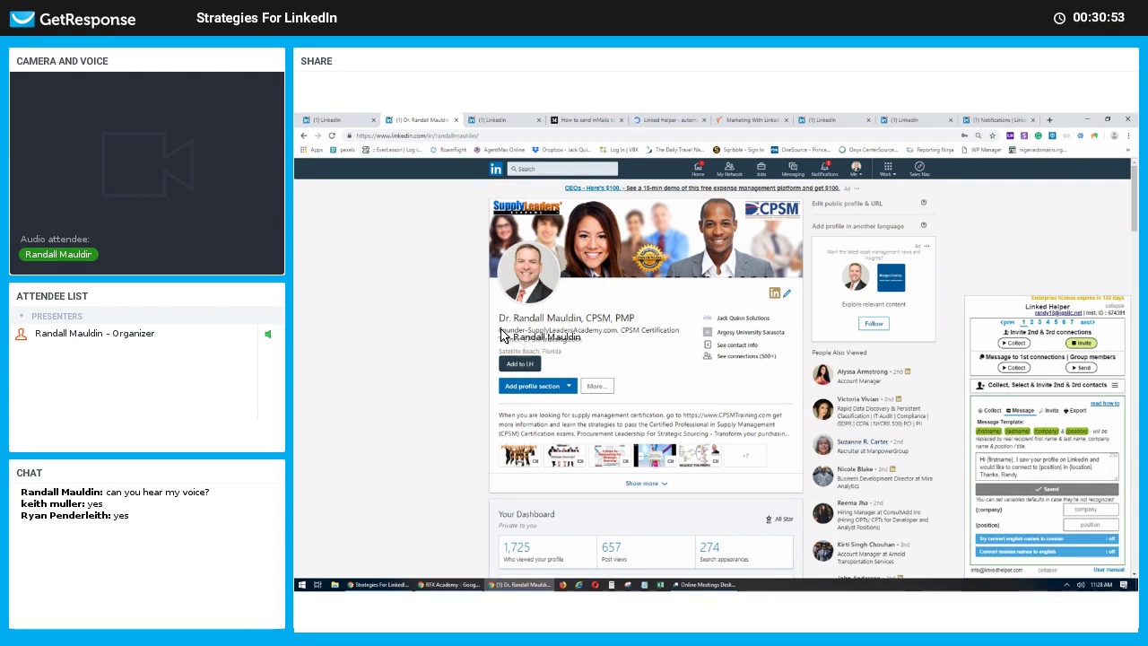
drag(499, 330, 954, 374)
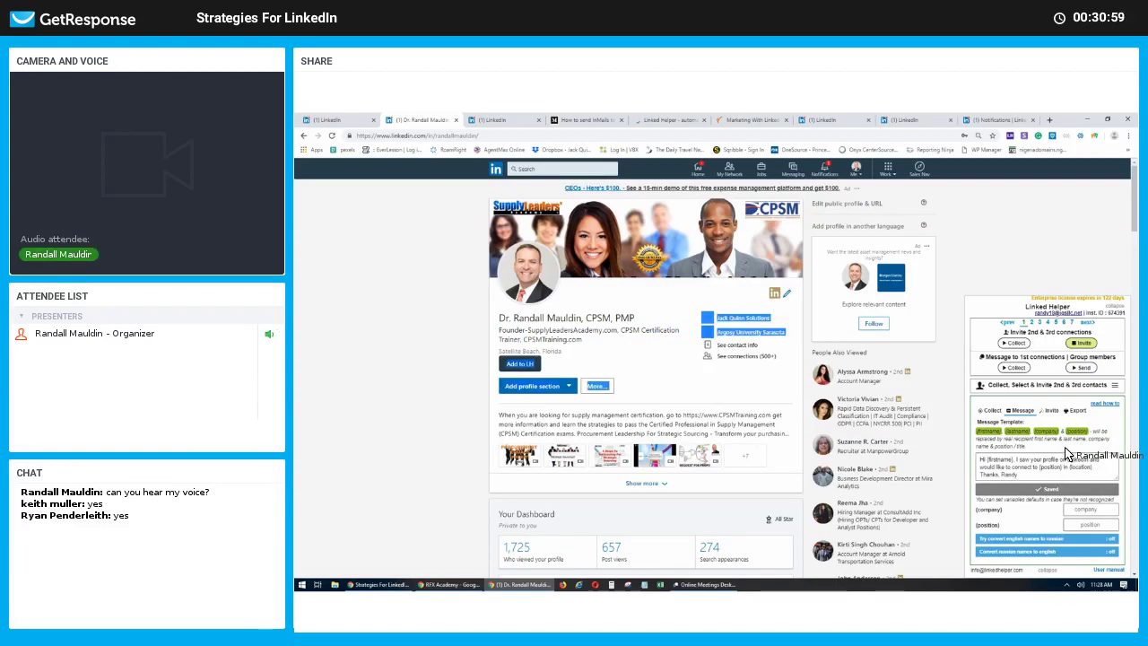
Step: Restart Linked Helper's automatic profile inviting to demonstrate a run, and stop it again
click(1051, 413)
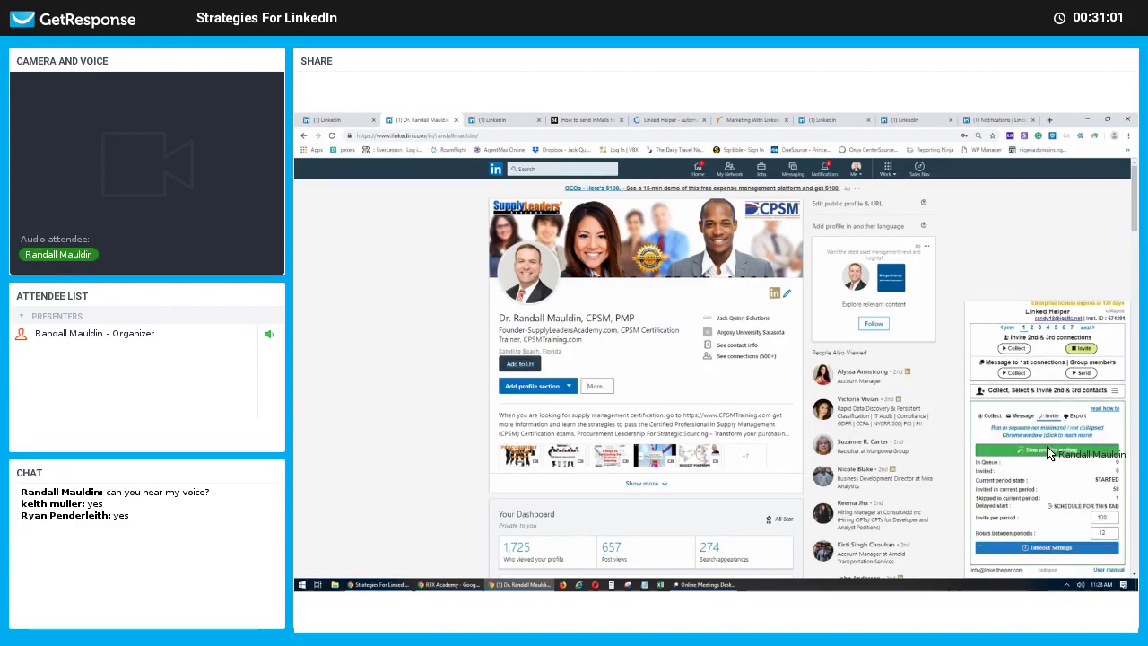
click(1050, 451)
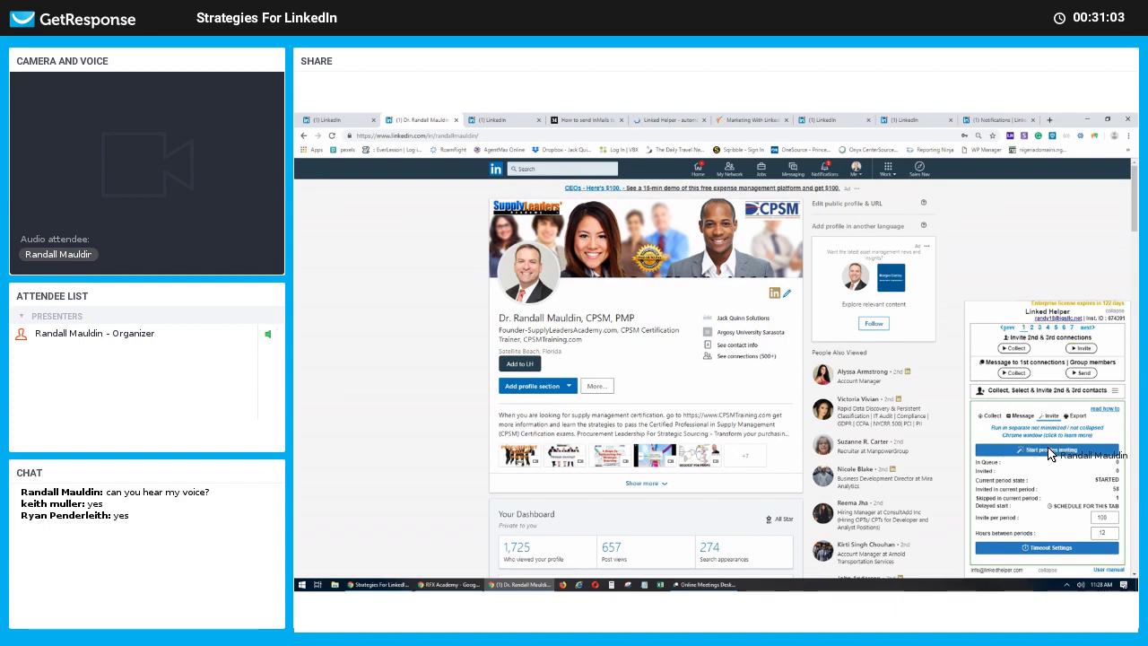
click(1050, 453)
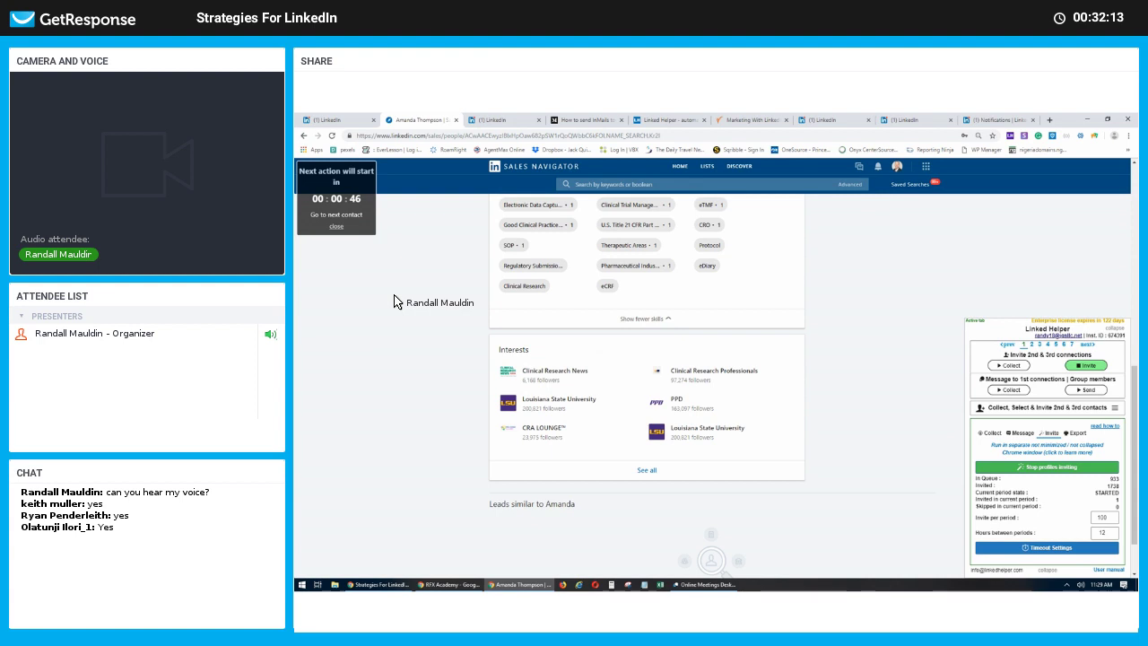
click(1068, 471)
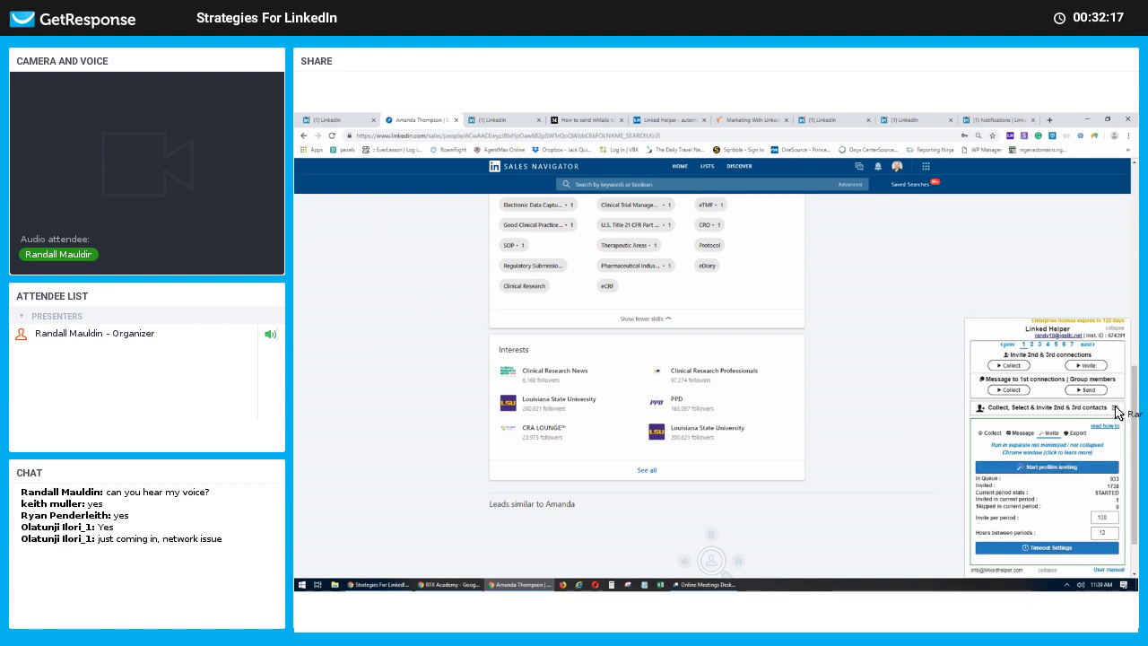
Step: Switch Linked Helper to the Message to 1st connections | group members module, dismiss its tip, and show the module list again
click(1117, 411)
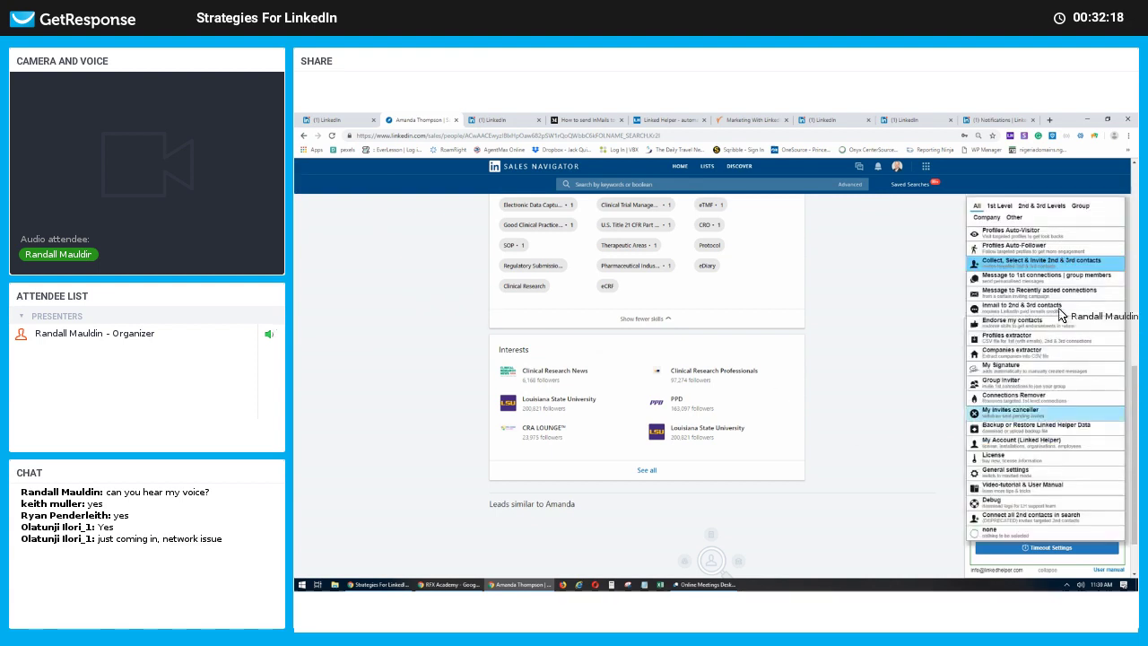
click(1033, 283)
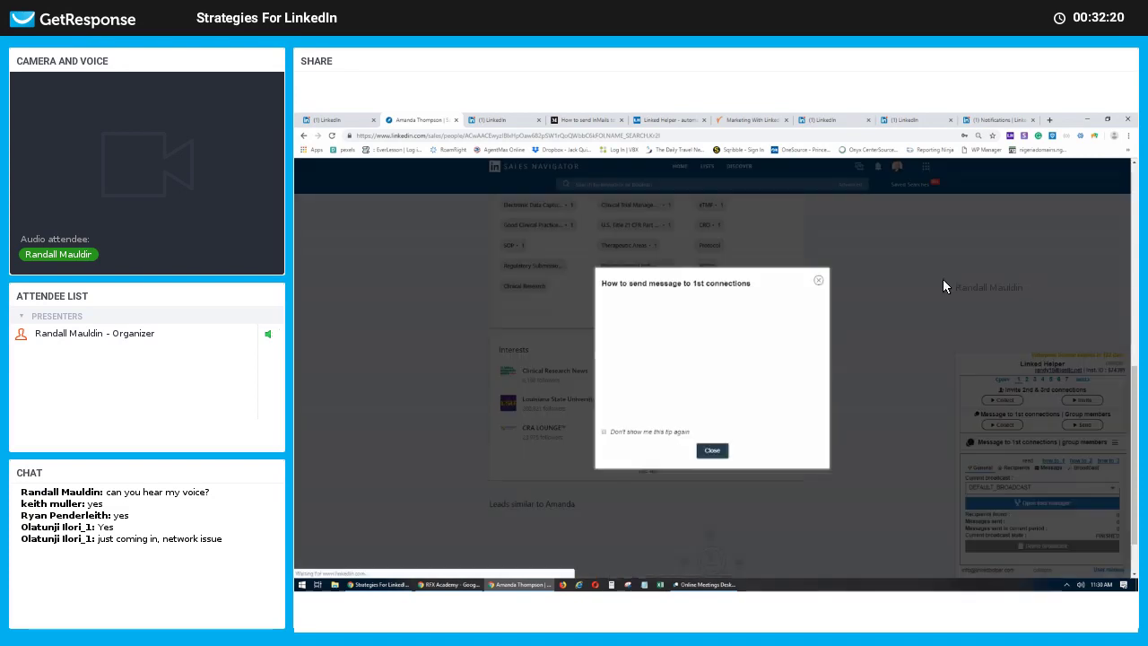
click(811, 279)
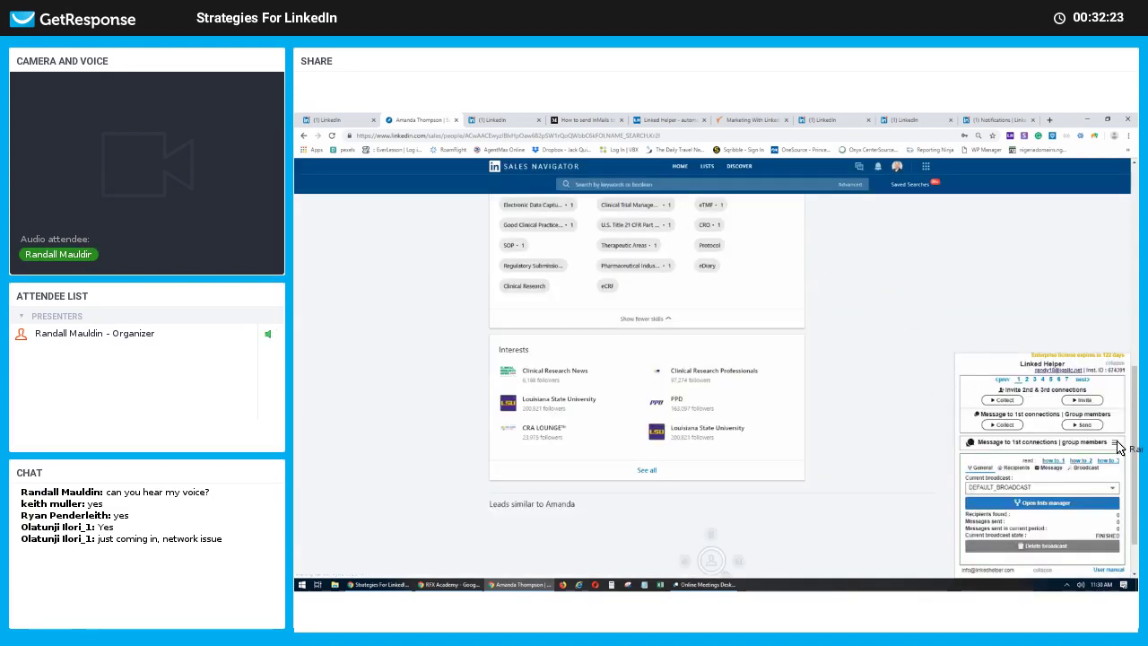
click(1116, 446)
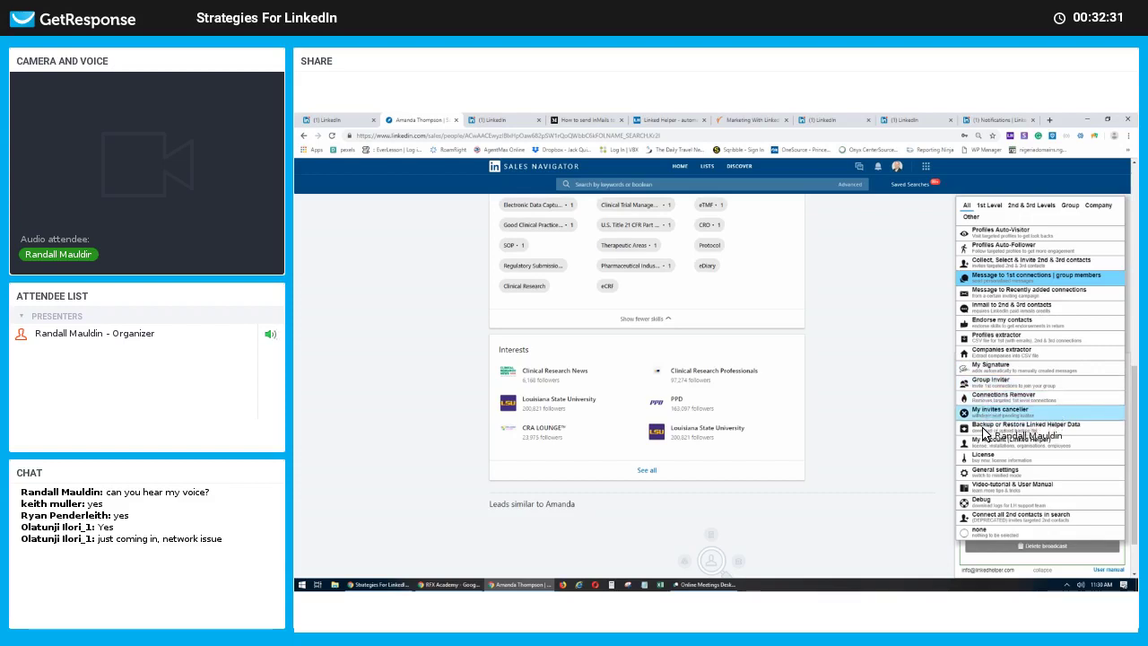
Step: View the plans and pricing section on the Linked Helper website
click(652, 126)
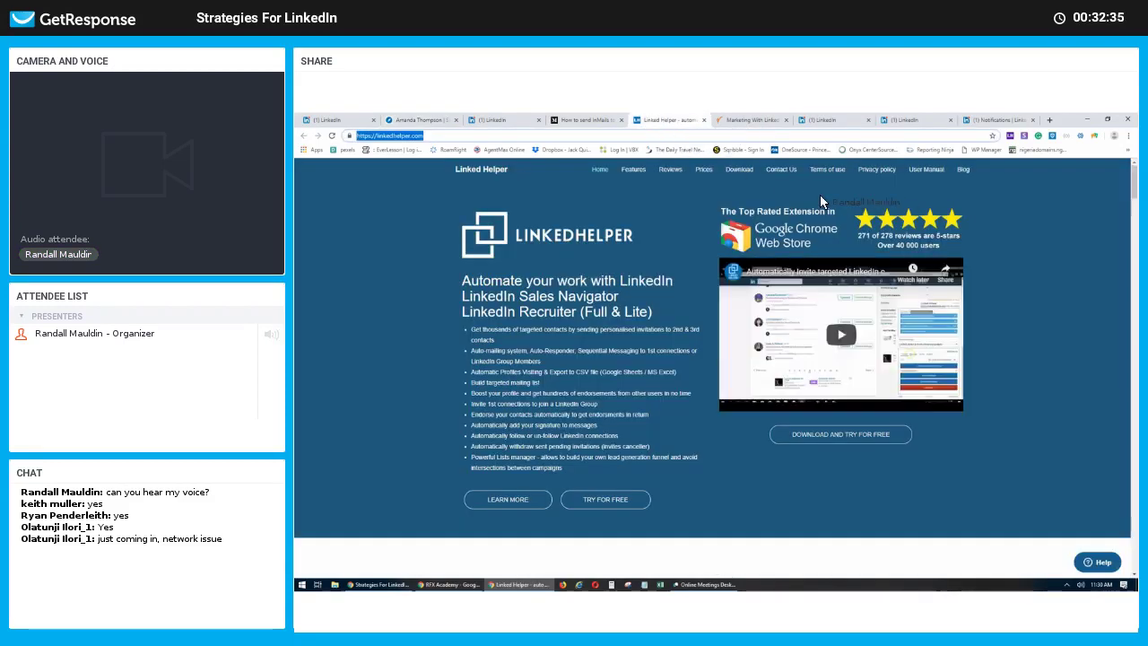
click(708, 169)
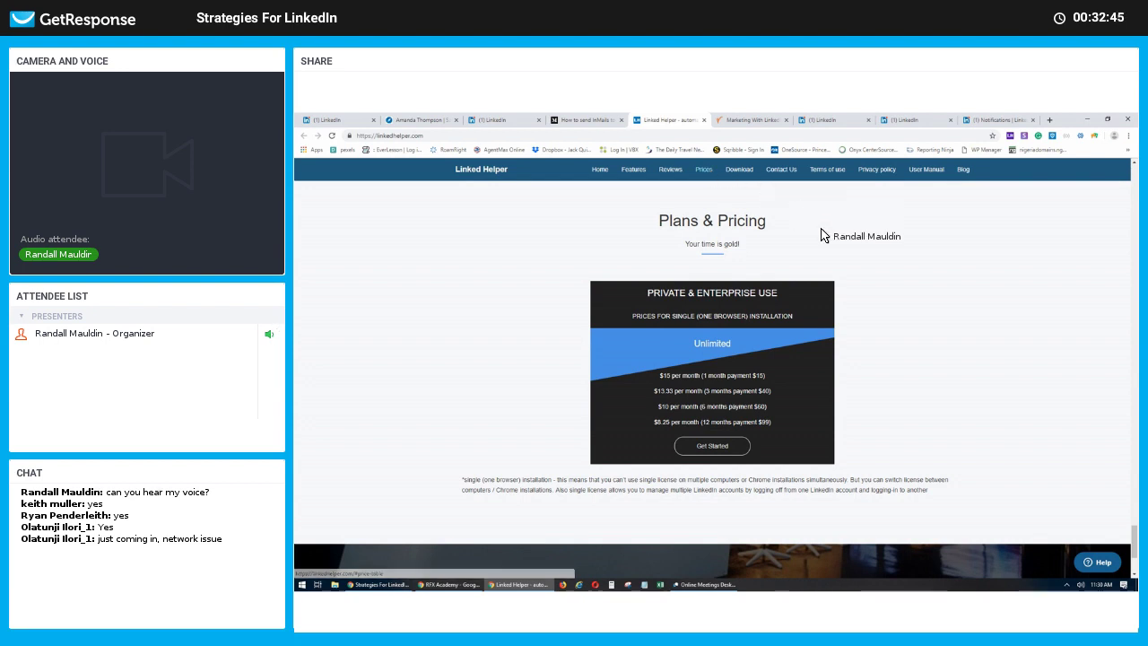
Step: Bring up the GetResponse screen-sharing window and stop sharing the screen
click(704, 584)
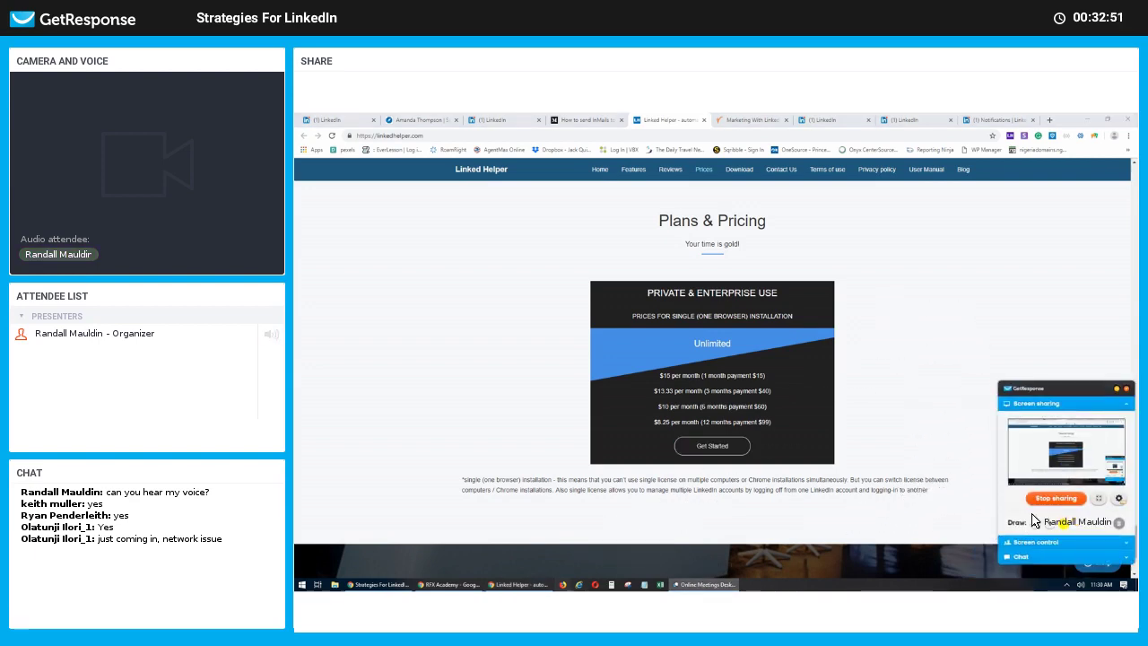
click(1057, 498)
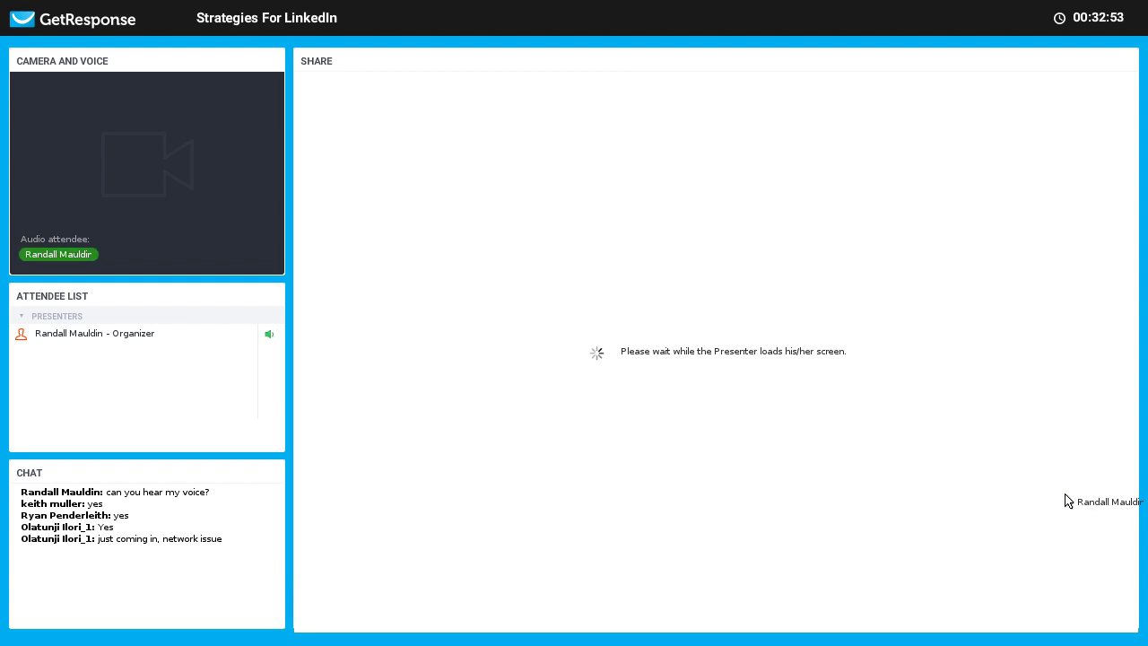